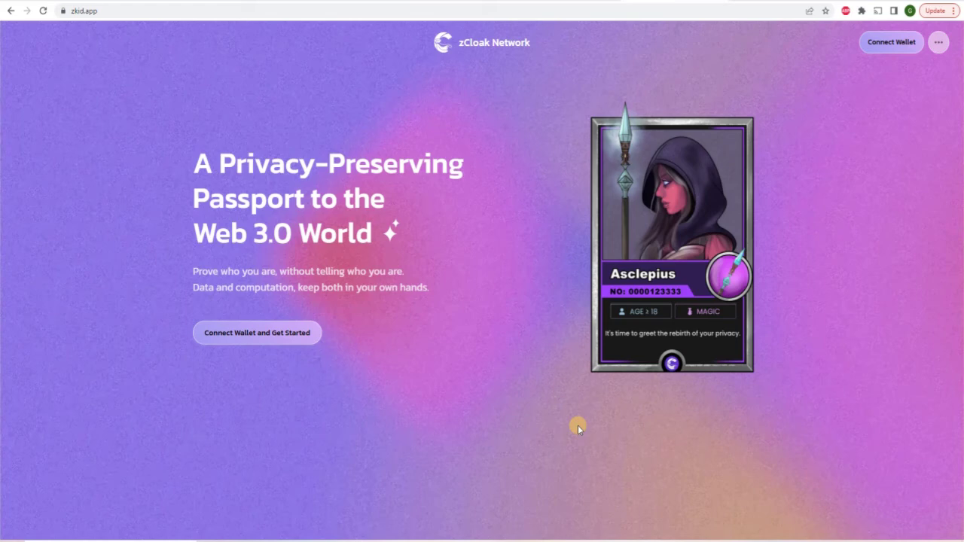
- Connect the MetaMask wallet's Account 1 to zkid.app and approve the site's access
left_click(289, 335)
left_click(474, 298)
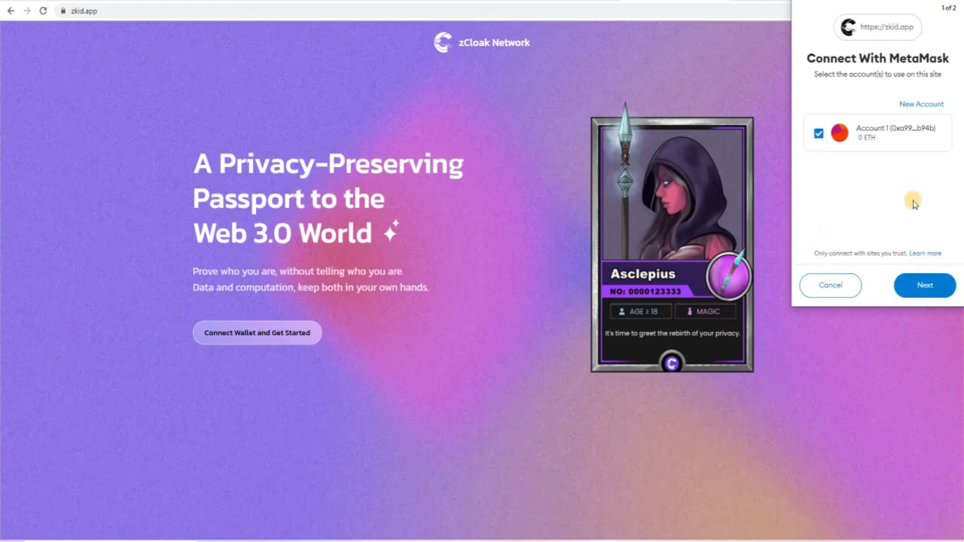
left_click(926, 288)
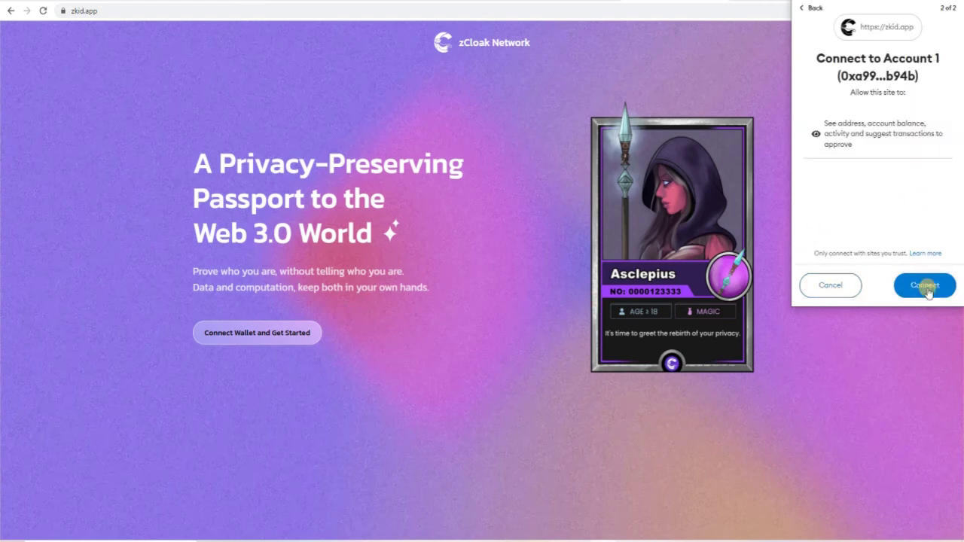
left_click(927, 287)
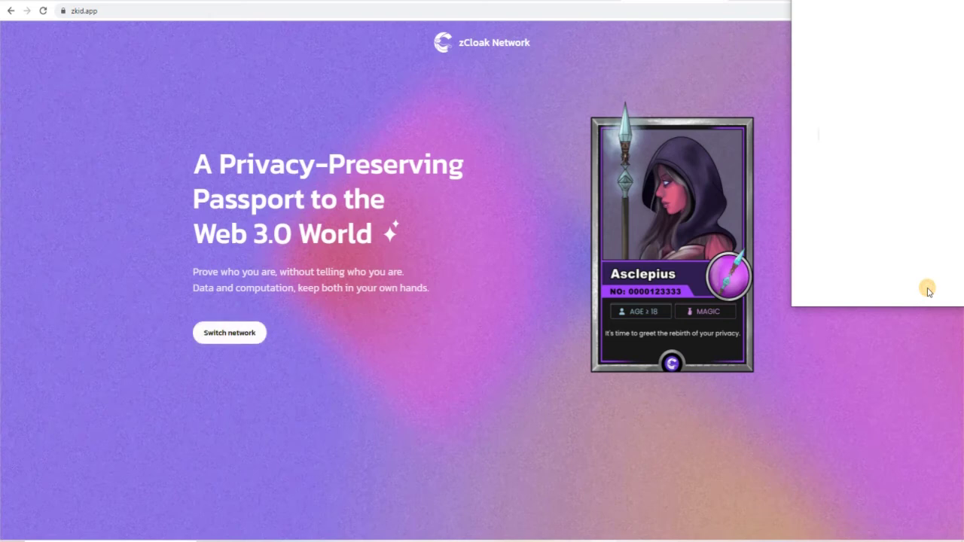
- Approve adding the Moonbase Alpha network to MetaMask and switch the site to it
left_click(233, 334)
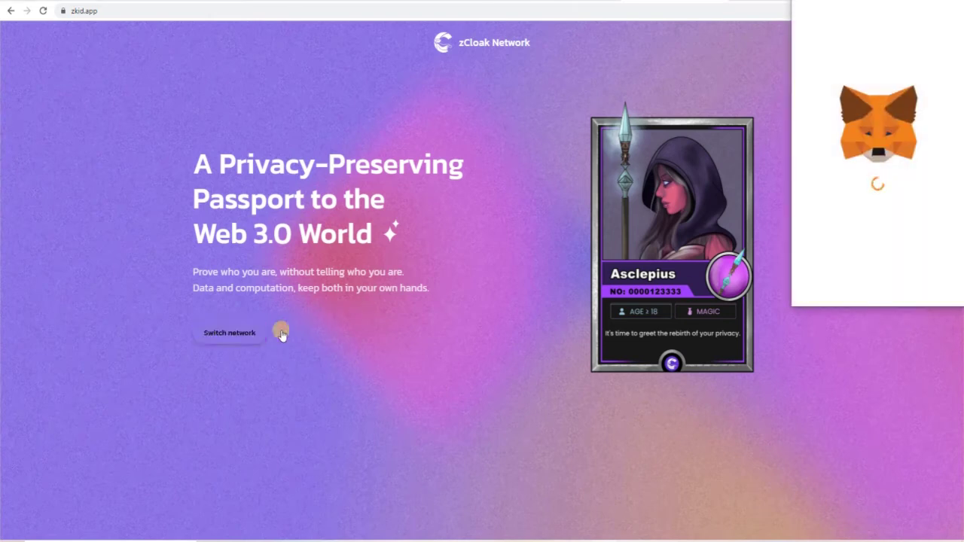
left_click(909, 280)
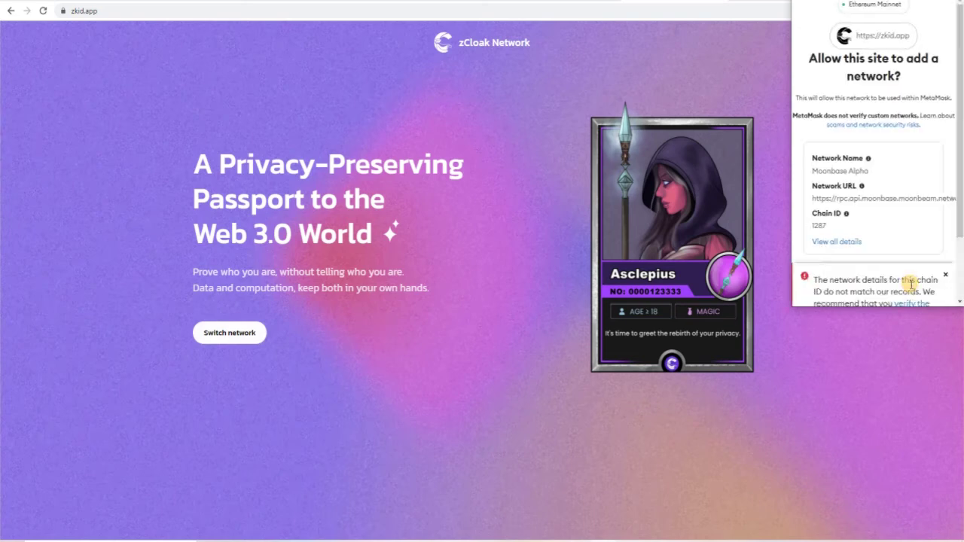
left_click(948, 277)
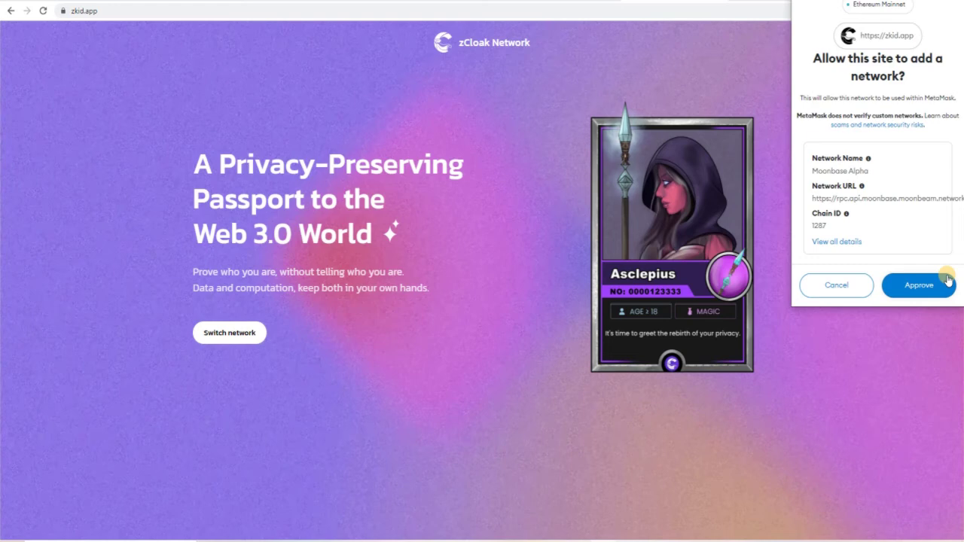
left_click(948, 280)
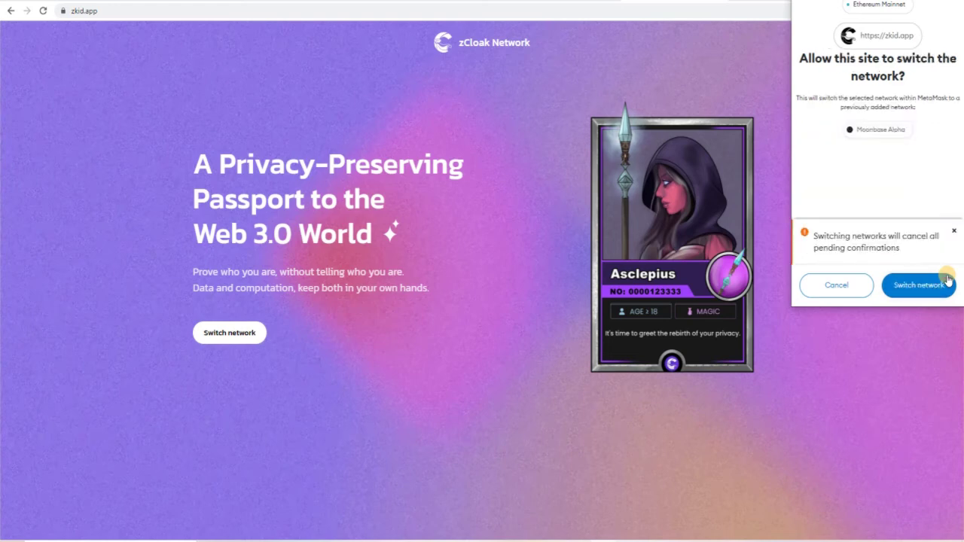
left_click(947, 280)
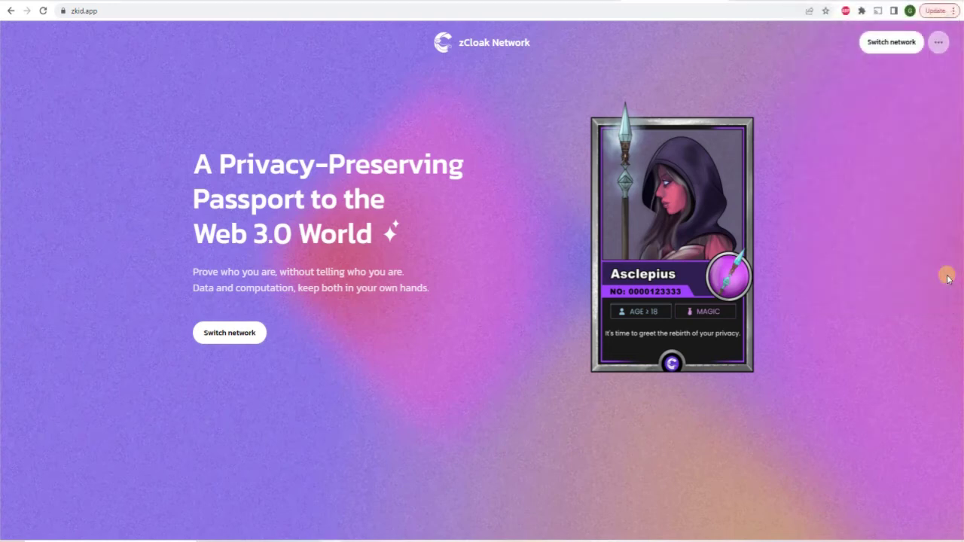
left_click(232, 335)
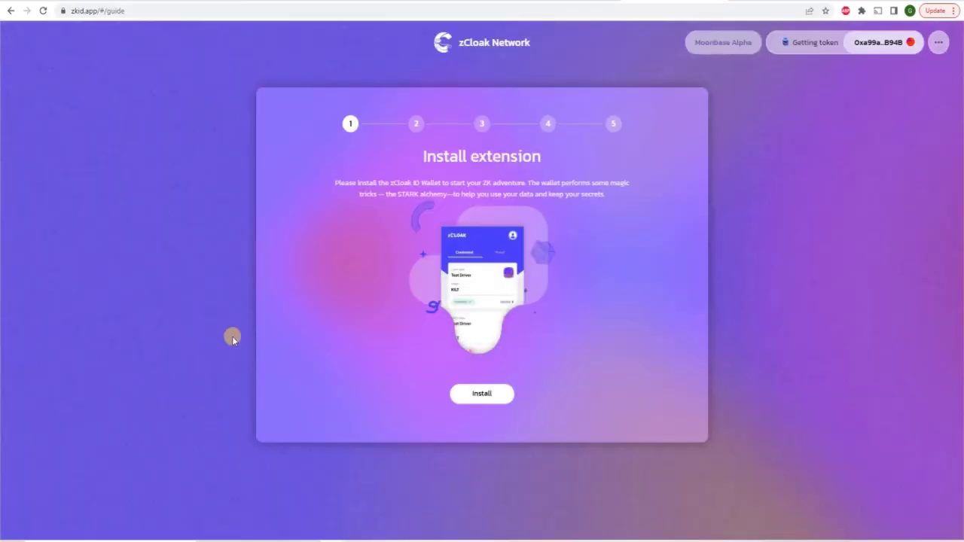
- Install the zCloak ID Wallet extension from the Chrome Web Store and reload the zkid.app guide page
left_click(482, 395)
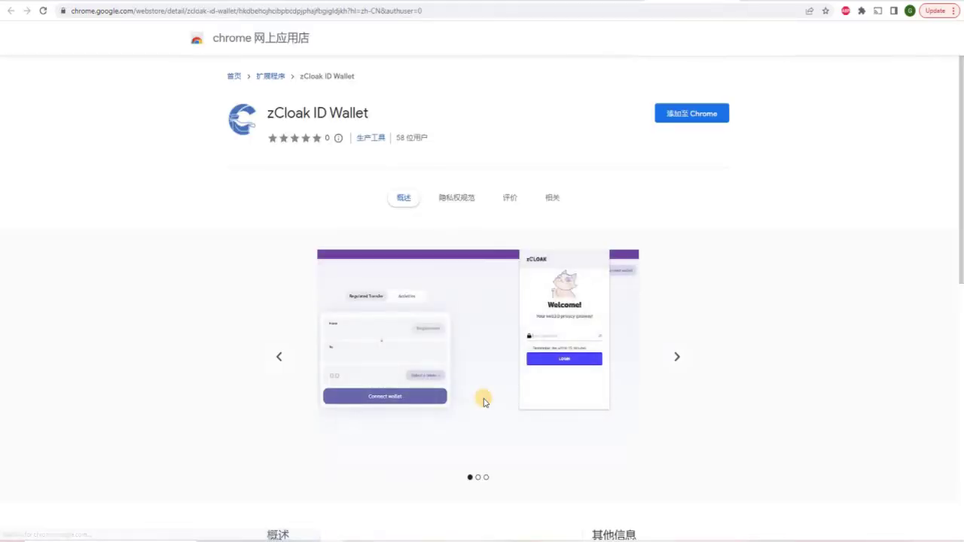
left_click(698, 114)
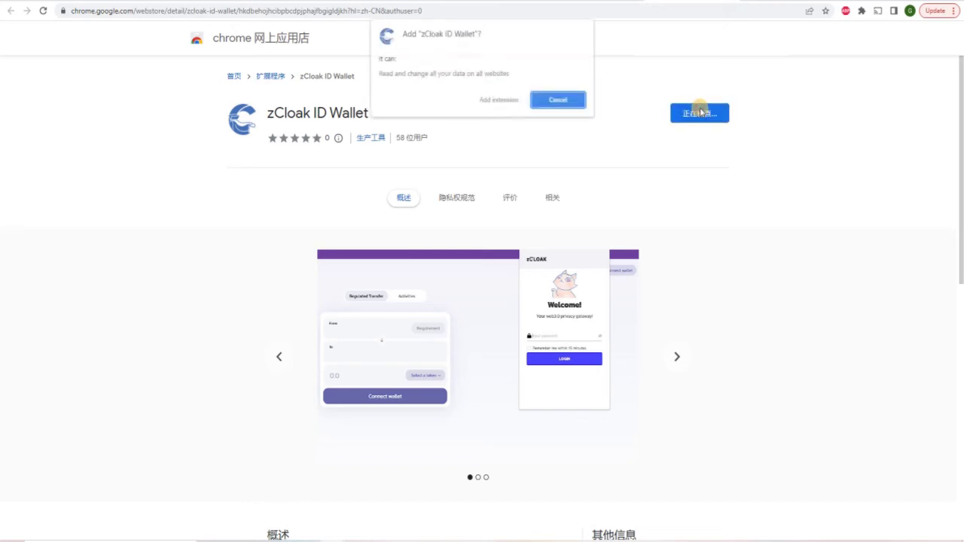
left_click(517, 102)
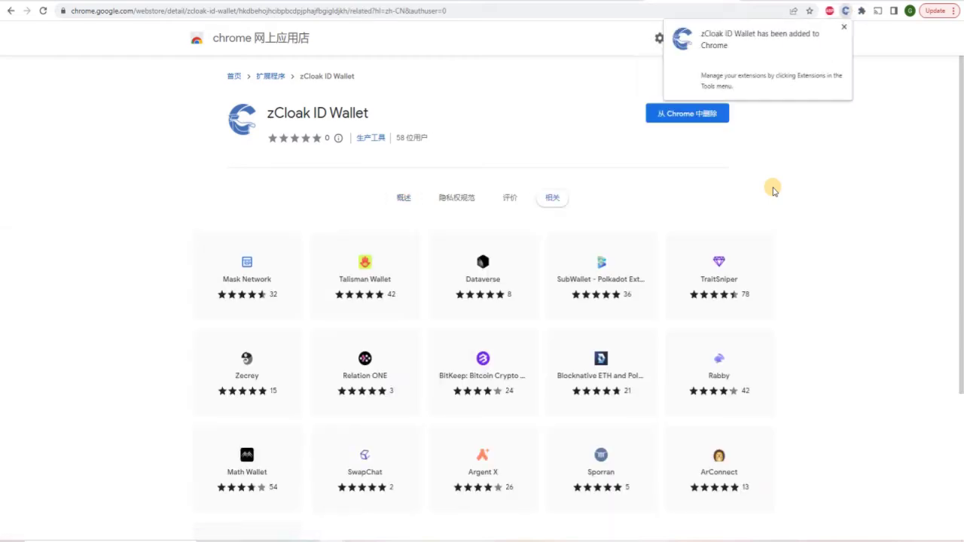
left_click(843, 28)
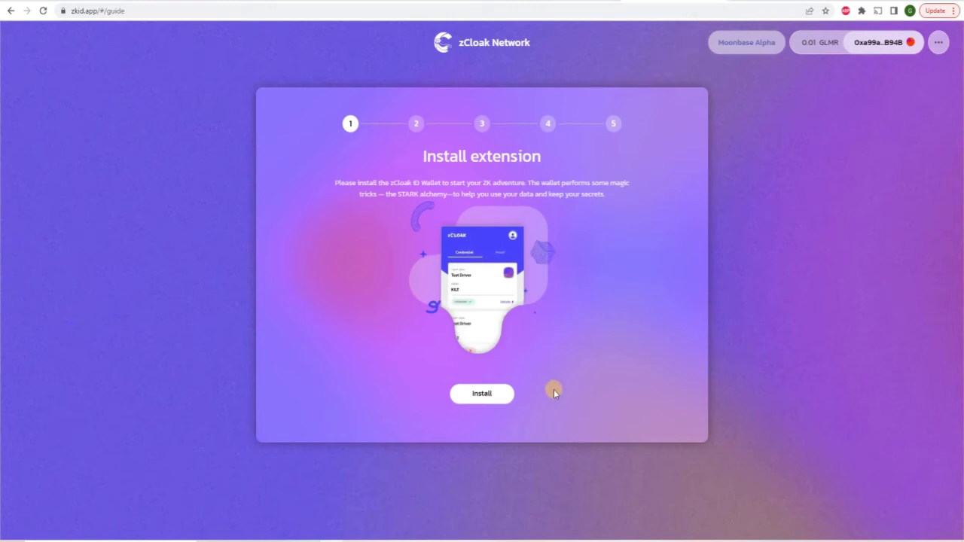
left_click(44, 11)
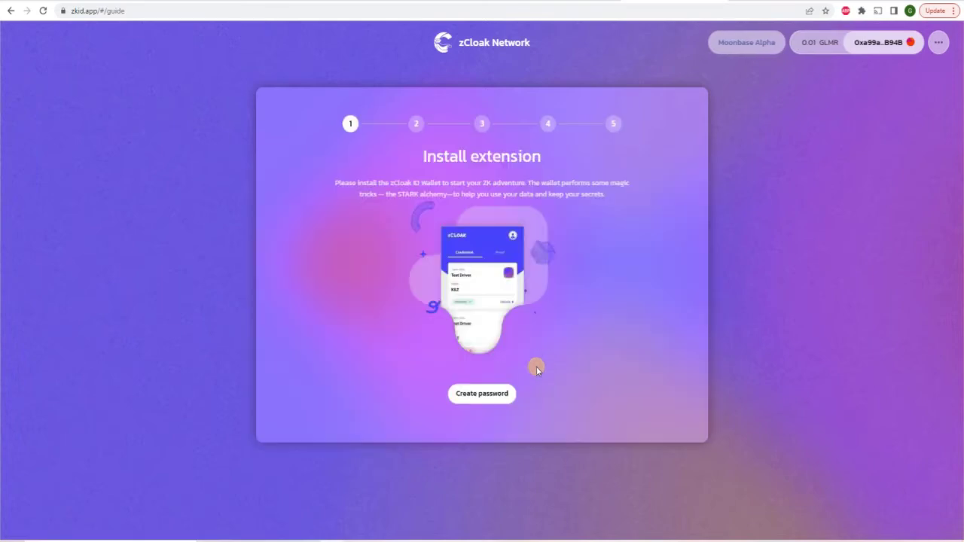
- Register as a new user in zCloak ID Wallet by entering and confirming a wallet password
left_click(497, 392)
left_click(459, 295)
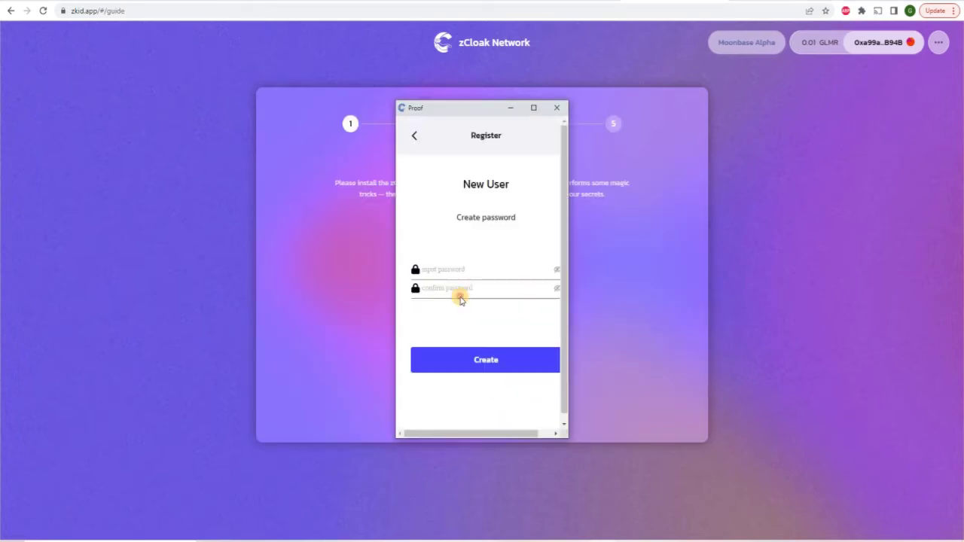
left_click(473, 270)
type("*********")
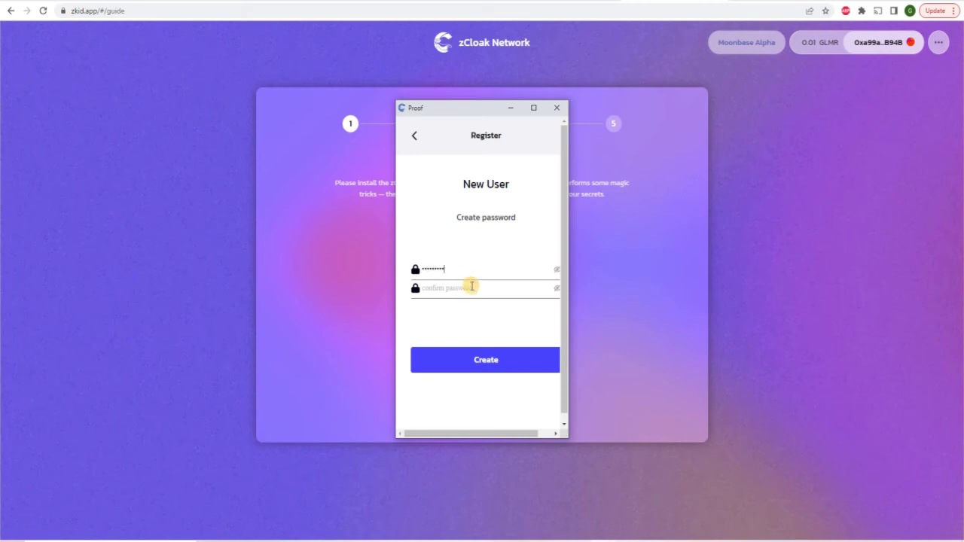
left_click(474, 287)
type("*********")
left_click(479, 356)
- Log in to zCloak ID Wallet with the wallet password and return to the guide page
left_click(506, 291)
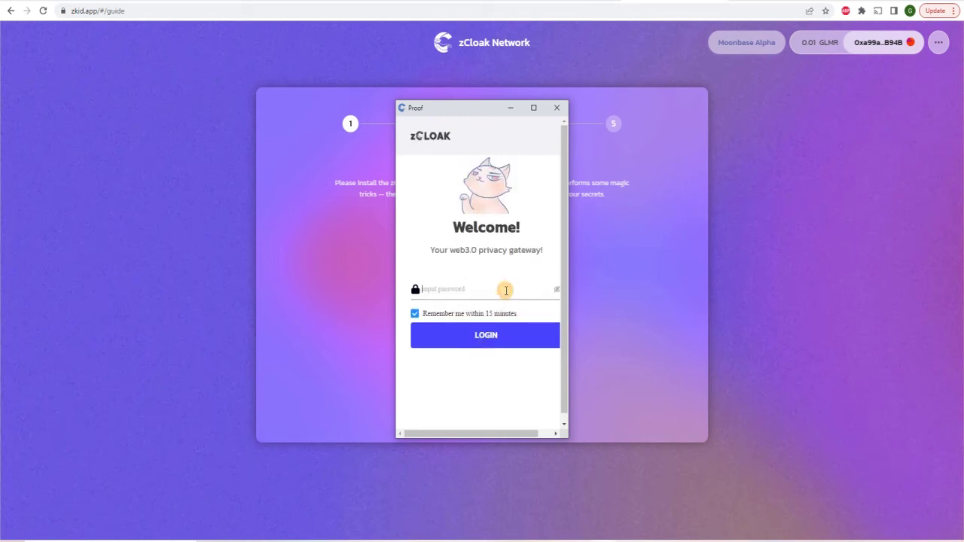
type("*********")
left_click(502, 334)
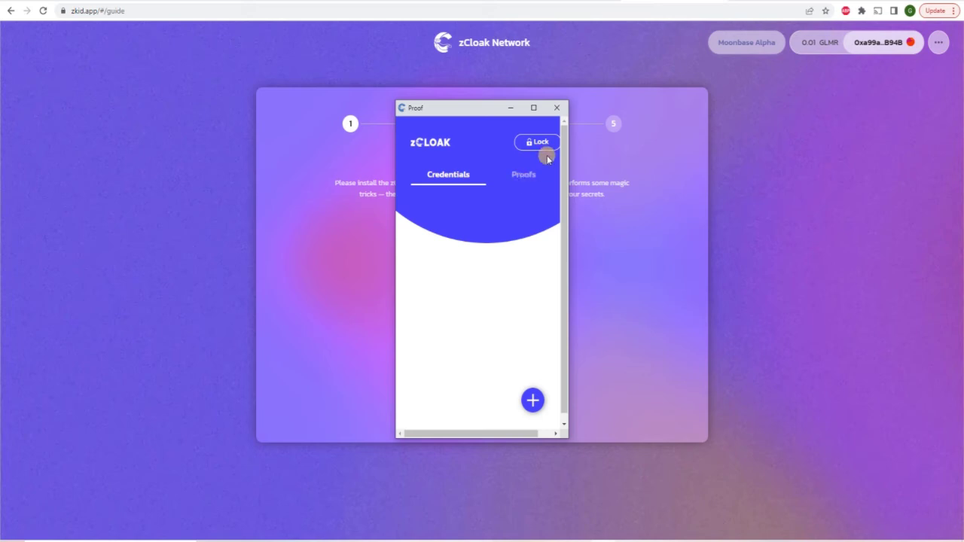
left_click(583, 125)
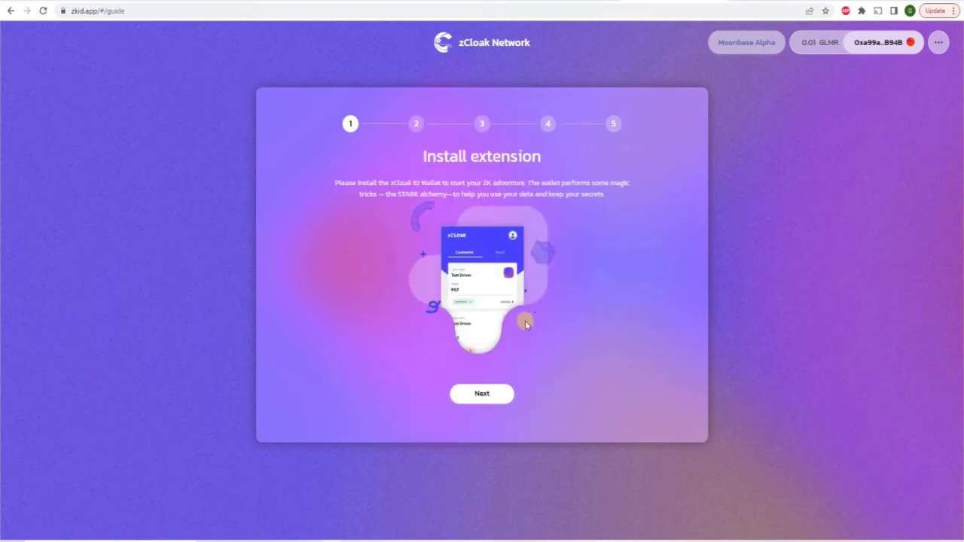
- Continue to the guide's second stage and acknowledge the welcome letter to reach the credential form
left_click(482, 393)
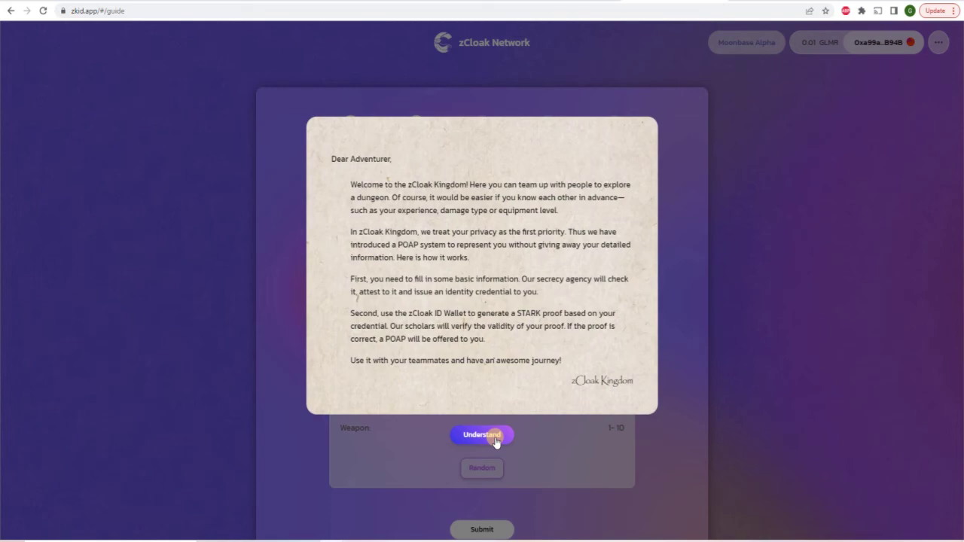
left_click(497, 442)
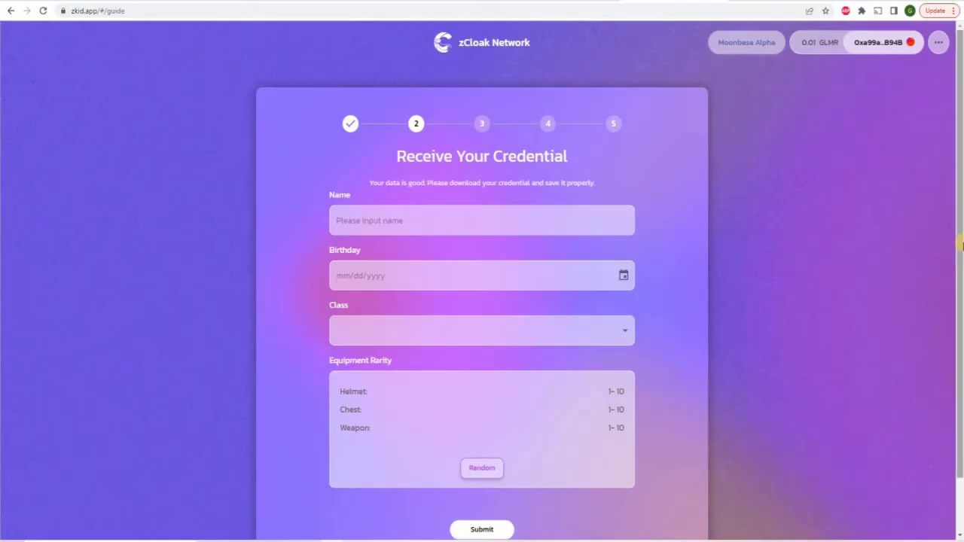
scroll(961, 195, "down", 1)
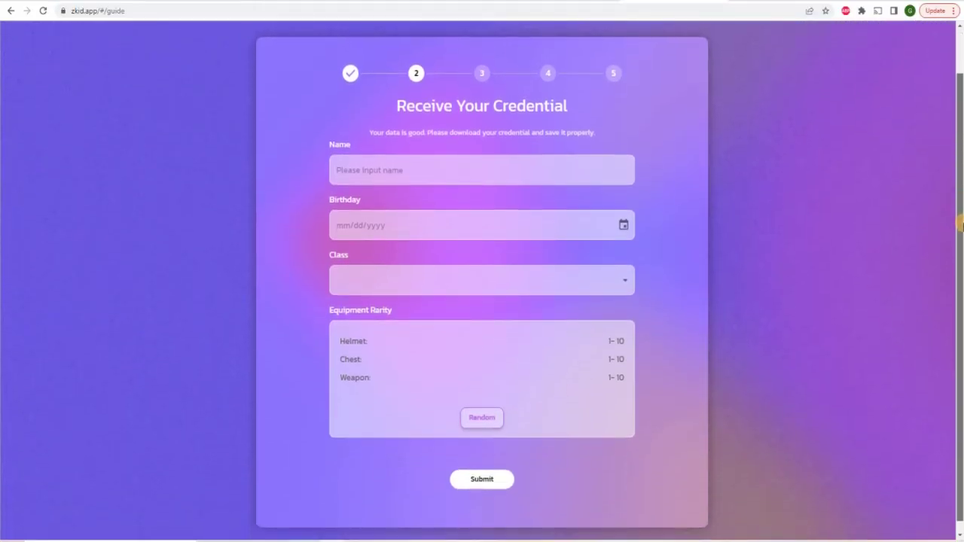
- Fill in the name and birthday fields of the credential form
left_click(471, 162)
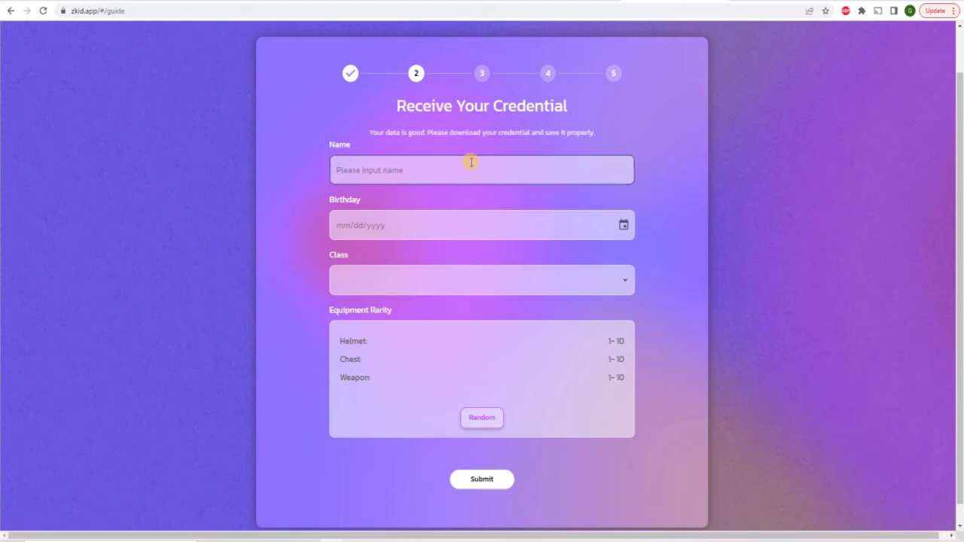
type("Sparta")
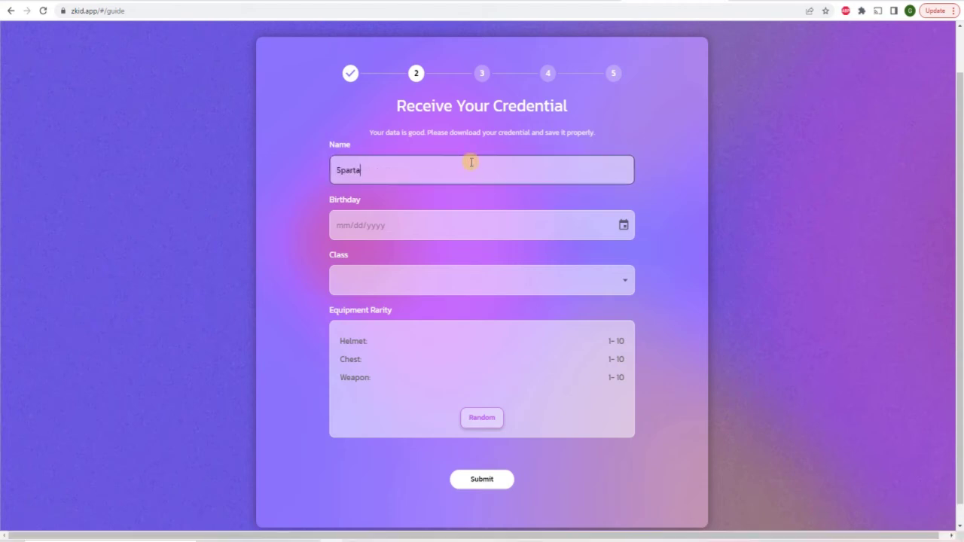
left_click(624, 227)
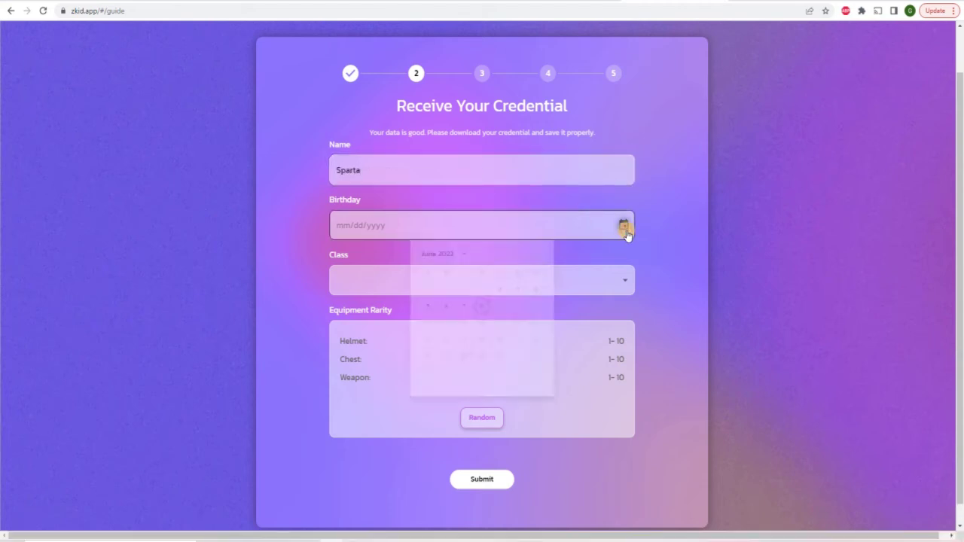
left_click(460, 259)
scroll(467, 303, "up", 3)
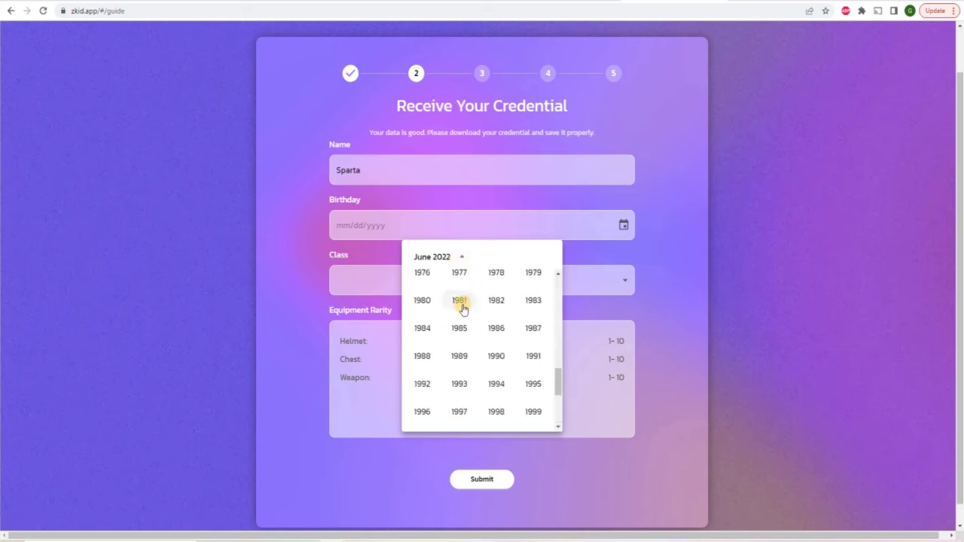
left_click(461, 306)
left_click(462, 303)
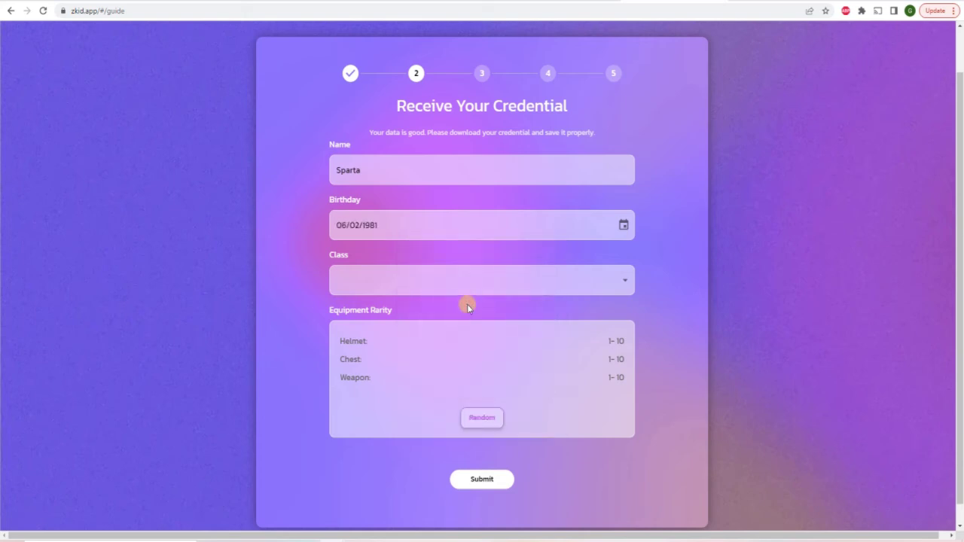
- Choose Warrior as the class and generate random equipment rarity values
left_click(465, 286)
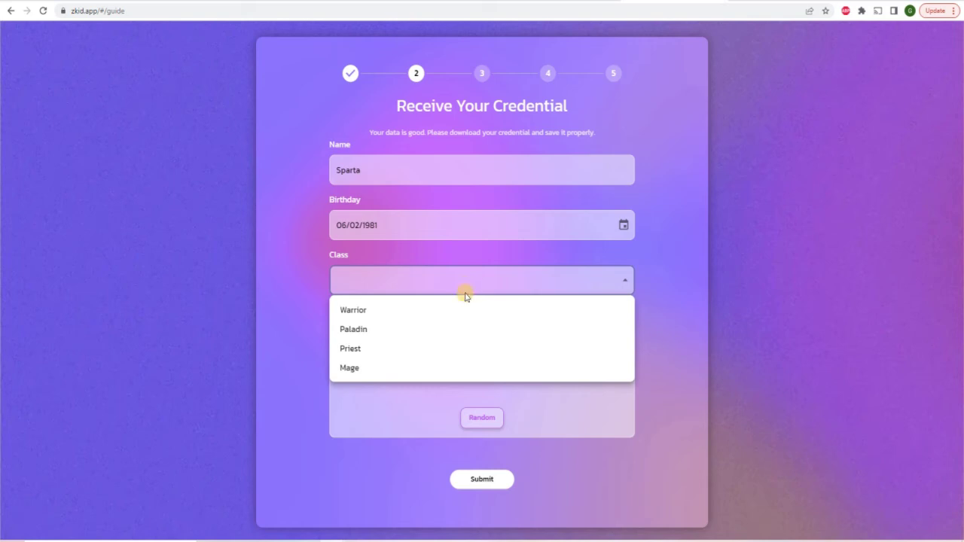
left_click(464, 308)
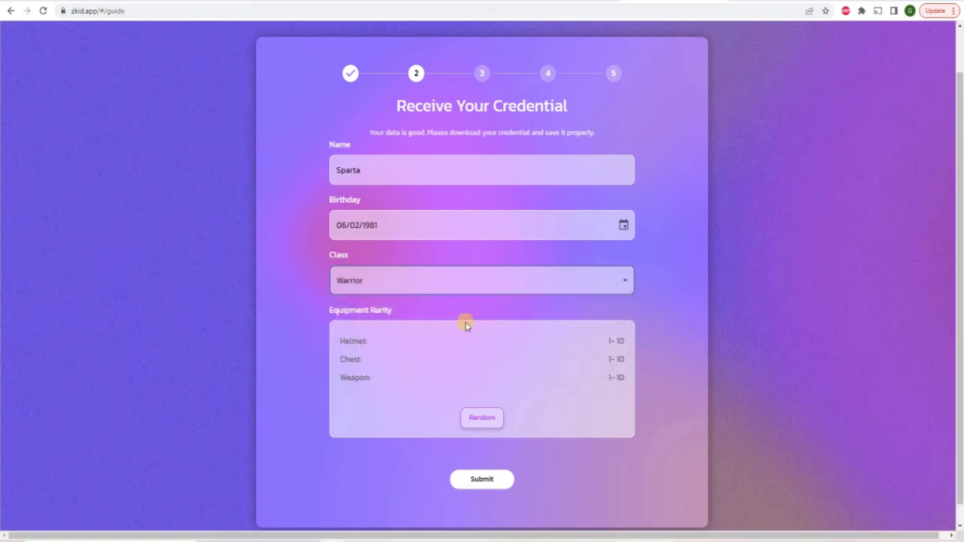
left_click(473, 420)
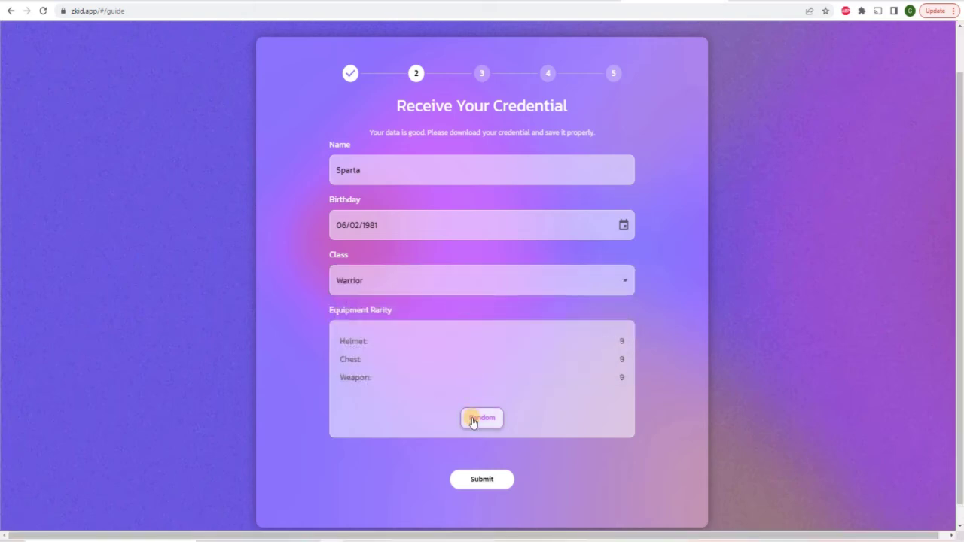
- Submit the credential form, then download the attested credential and continue to the import stage
left_click(483, 482)
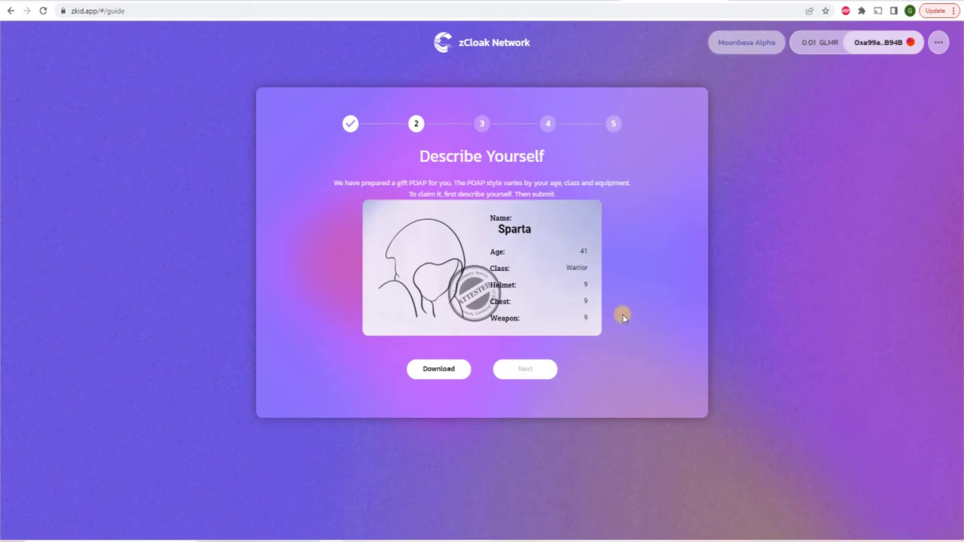
left_click(456, 368)
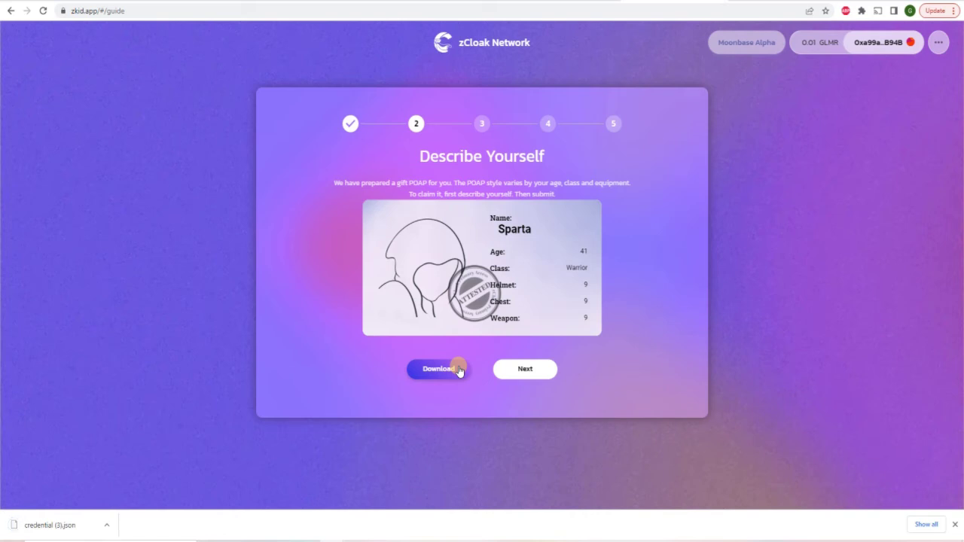
left_click(510, 369)
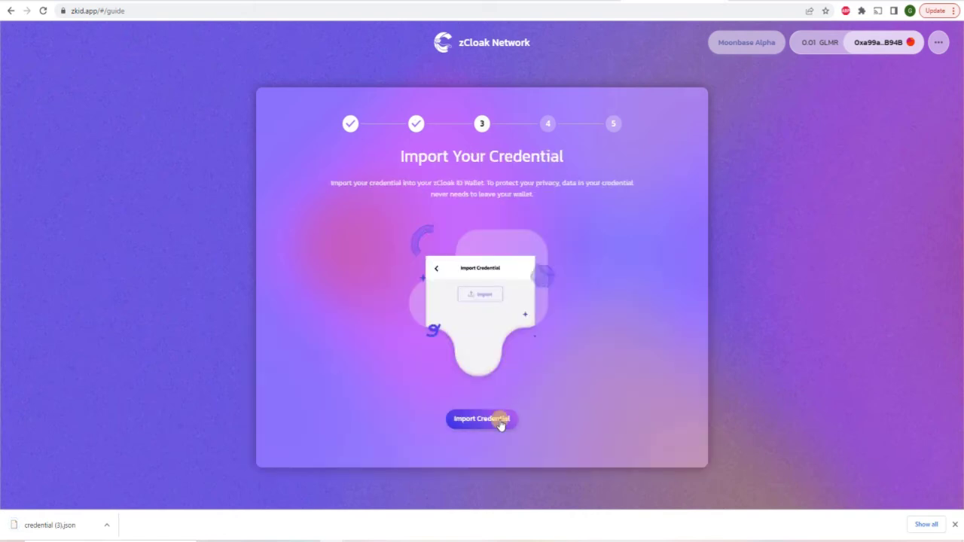
- Import the downloaded credential (3) file into the zCloak ID Wallet, view its details, and advance the guide to the proof stage
left_click(500, 424)
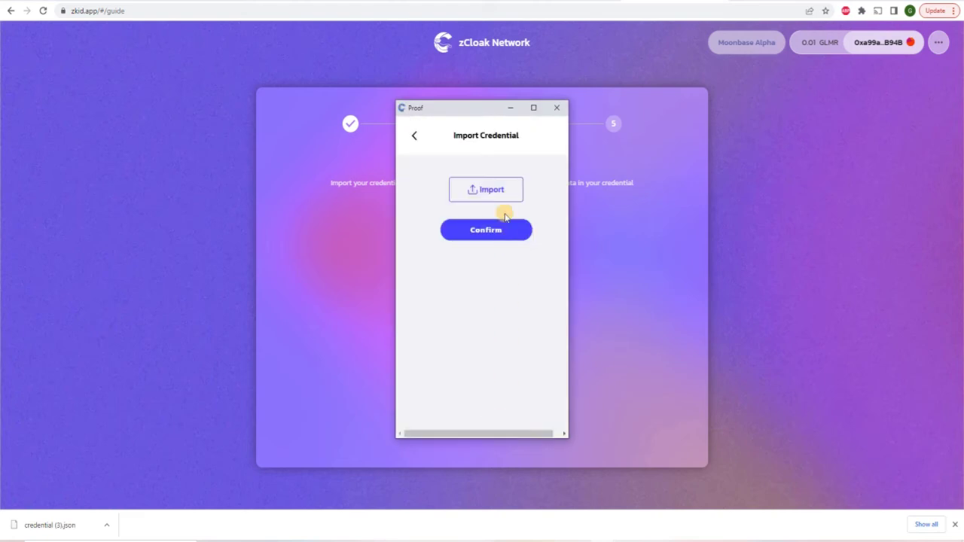
left_click(501, 194)
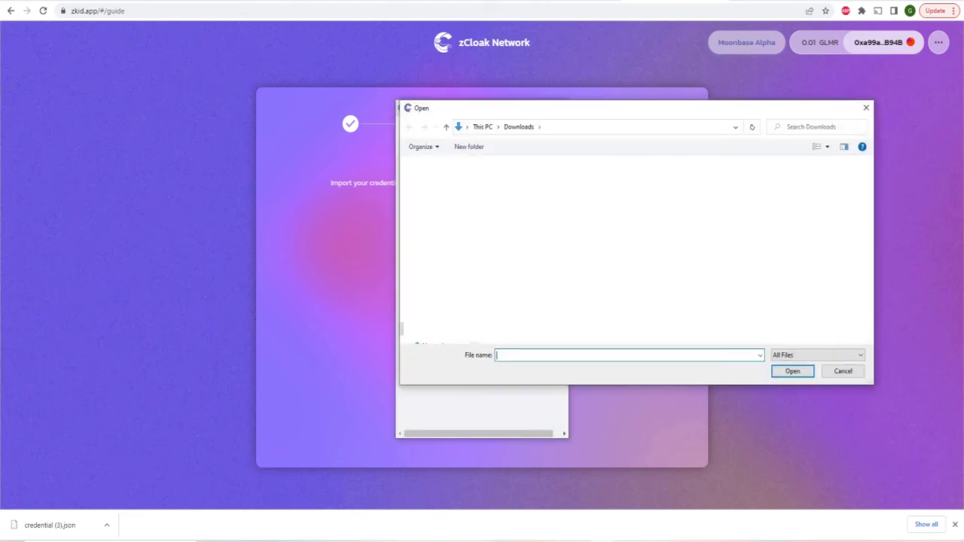
double_click(510, 194)
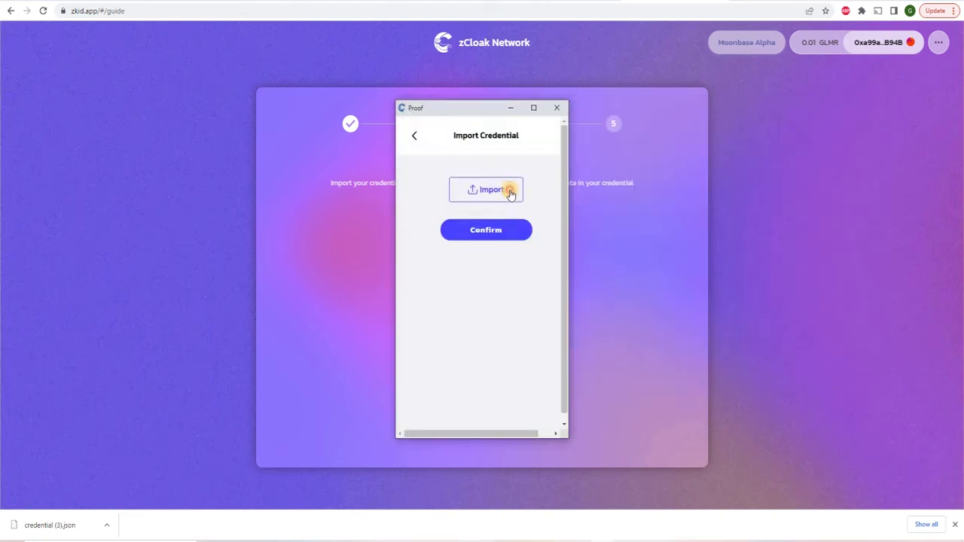
left_click(509, 231)
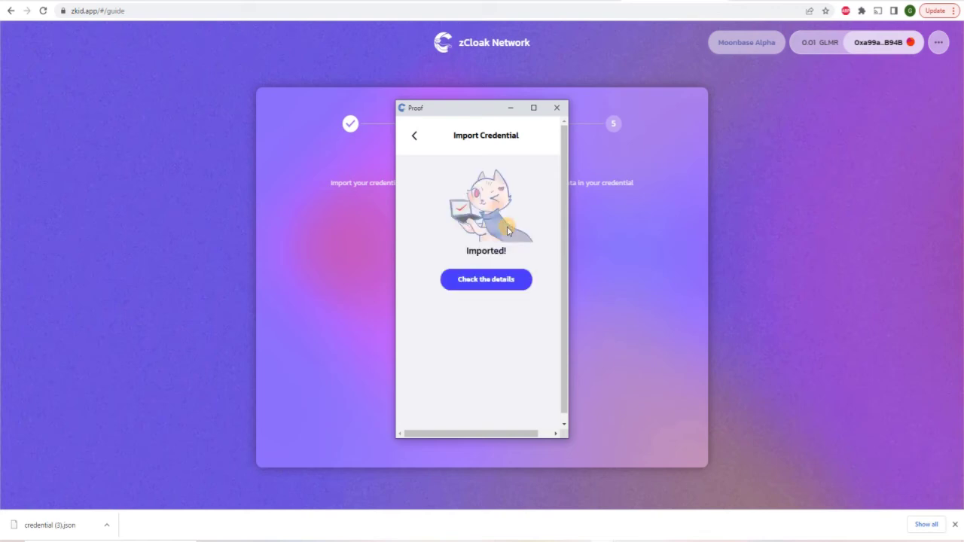
left_click(504, 290)
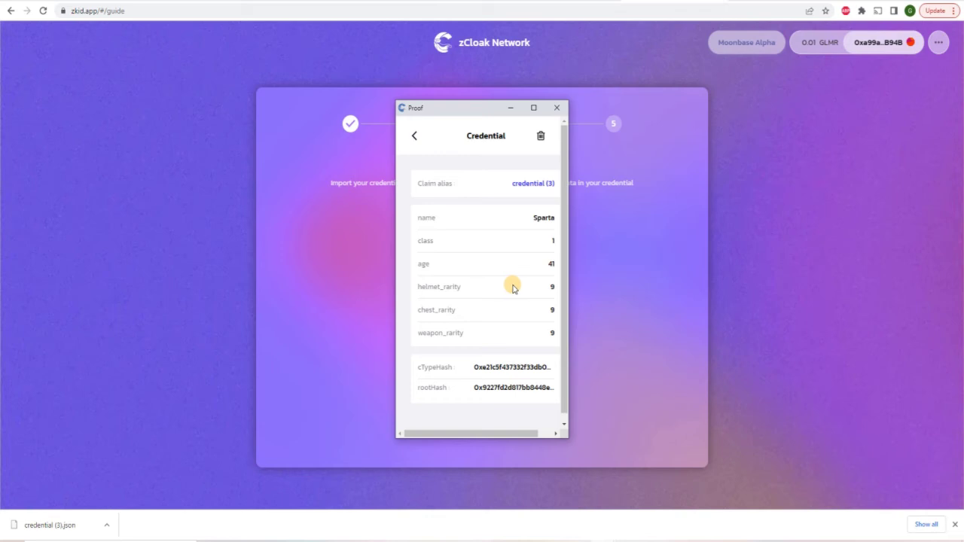
left_click(609, 279)
left_click(493, 419)
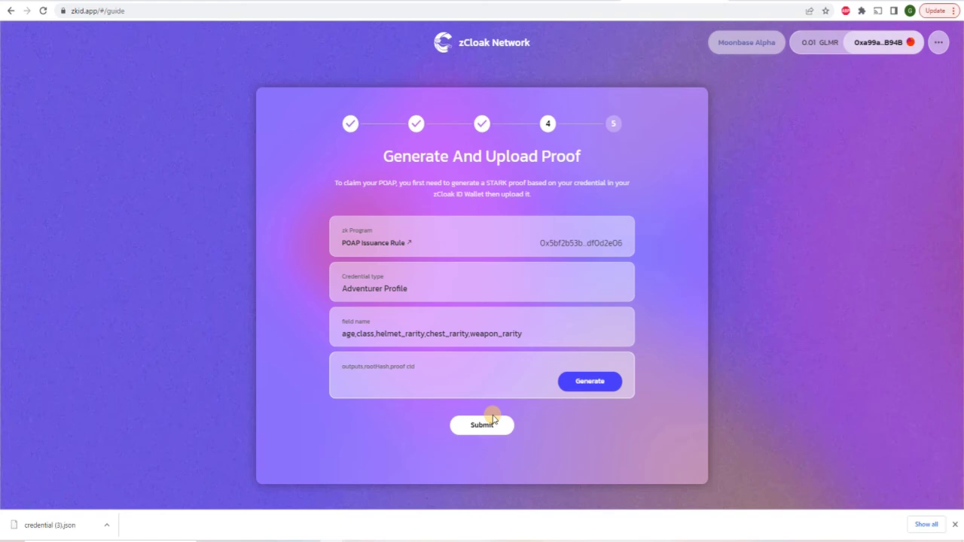
- Generate the POAP Issuance Rule proof from credential (3), authorizing it with the wallet password, and send the proof to the web app
left_click(589, 380)
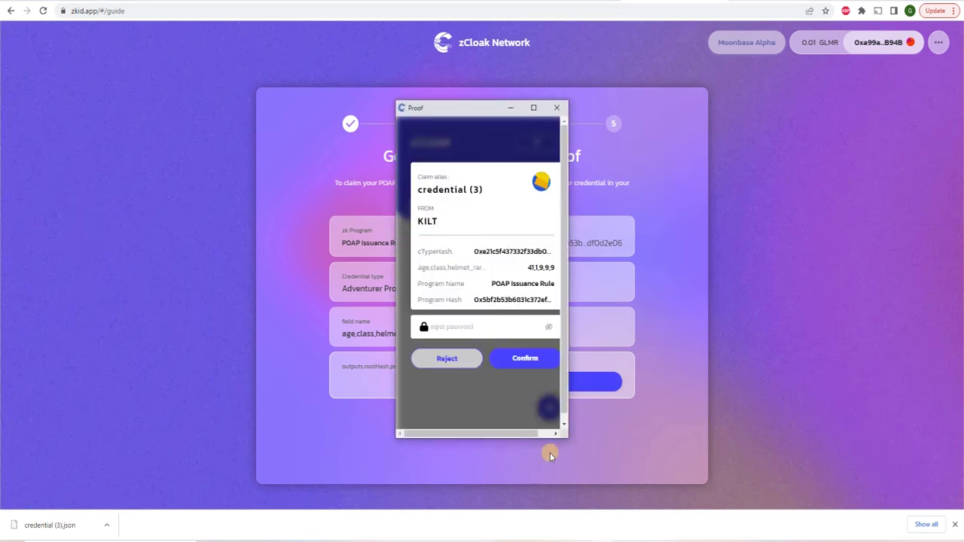
left_click(501, 327)
key("ctrl+v")
left_click(512, 358)
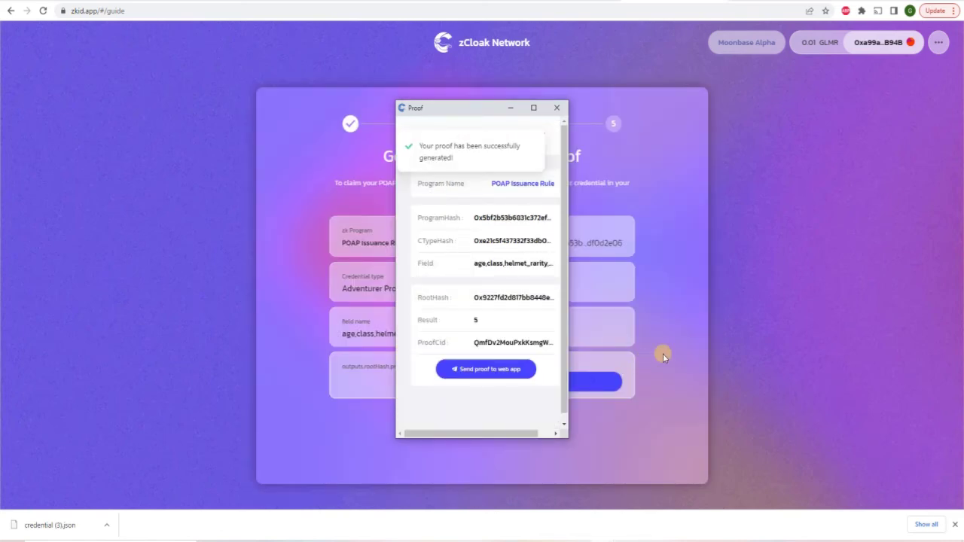
left_click(493, 369)
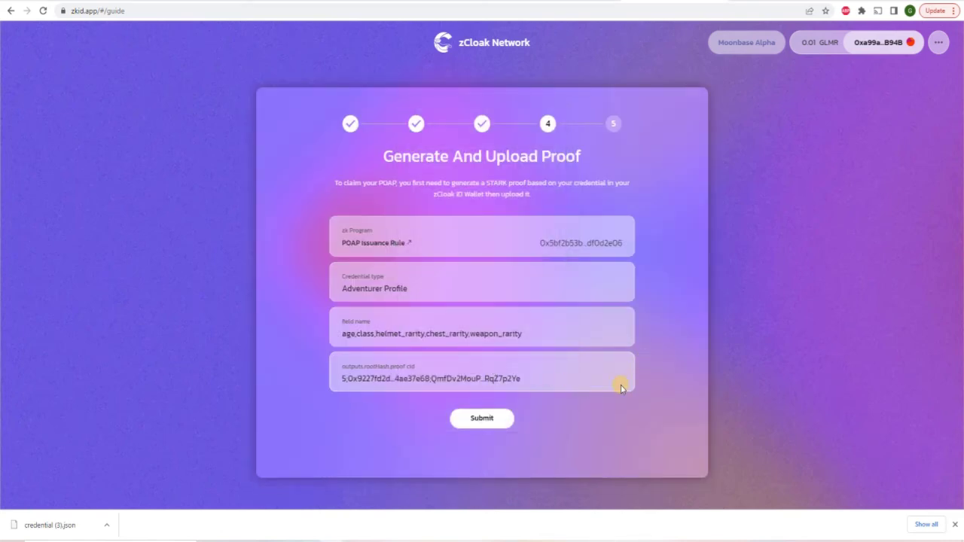
- Examine the POAP Issuance Rule, including its classification table and zkVM program code, and close it
left_click(412, 244)
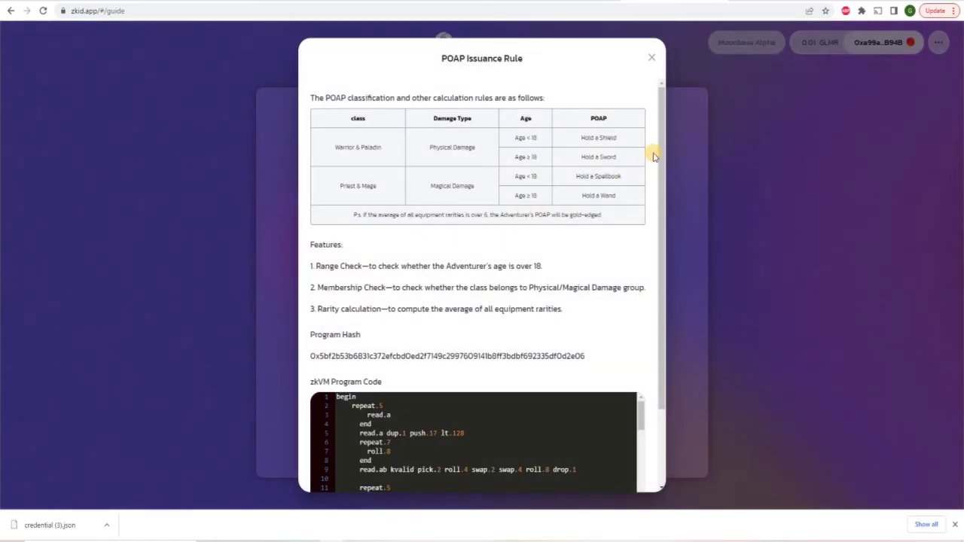
left_click_drag(662, 153, 650, 256)
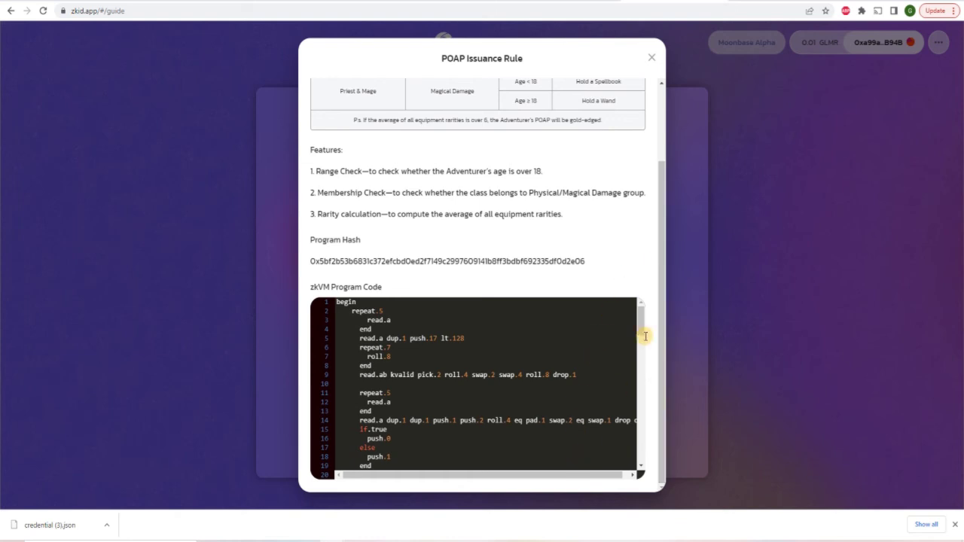
left_click_drag(641, 317, 620, 453)
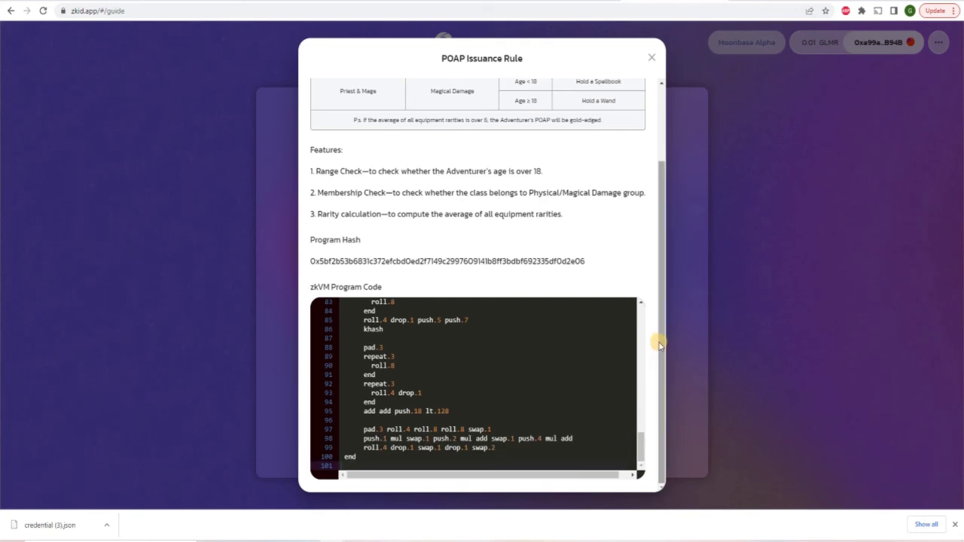
left_click(651, 58)
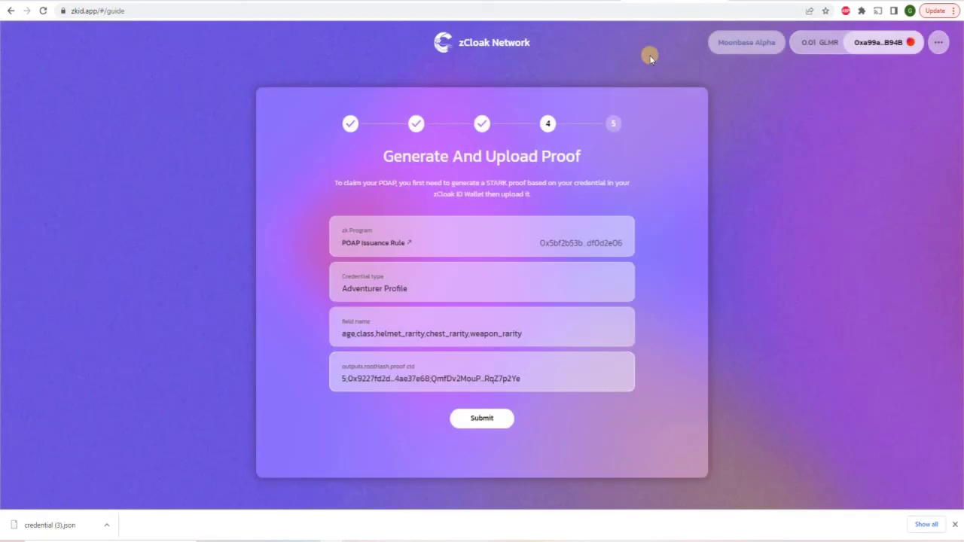
- Submit the generated proof with its MetaMask transaction approved, and continue past verification to the POAP claim stage
left_click(502, 421)
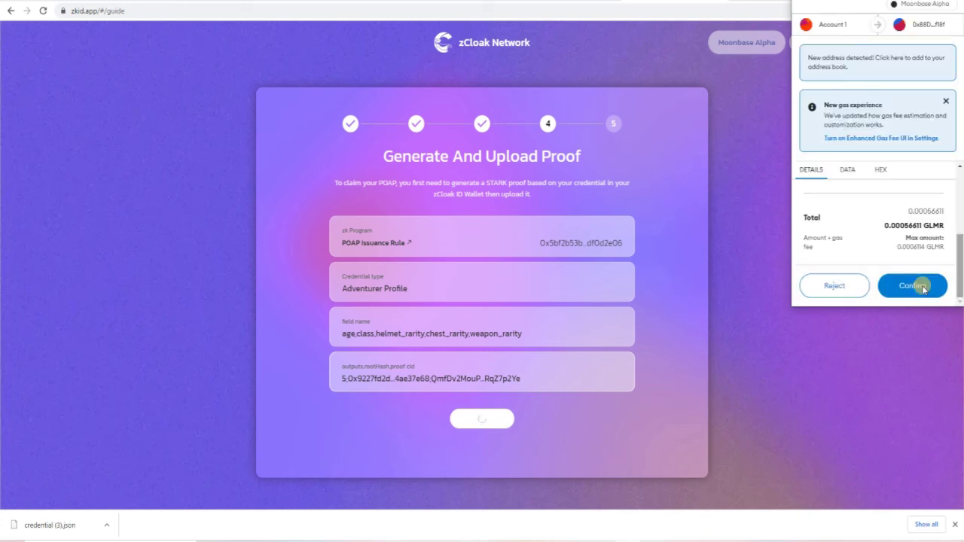
left_click(924, 287)
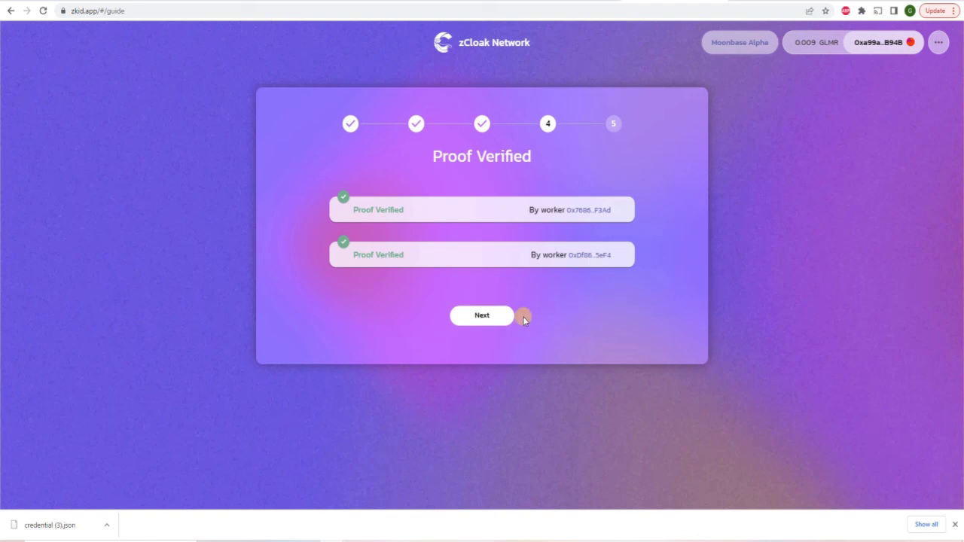
left_click(460, 320)
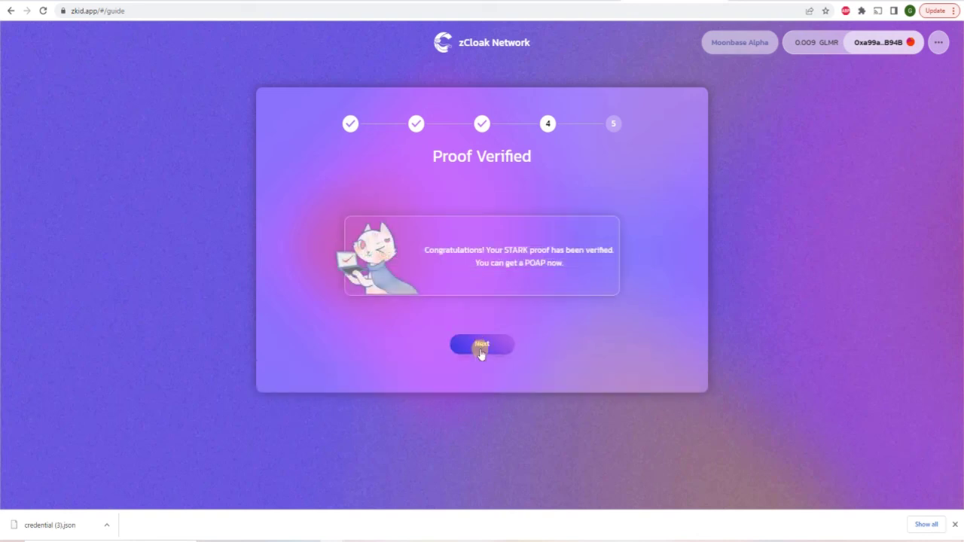
left_click(480, 345)
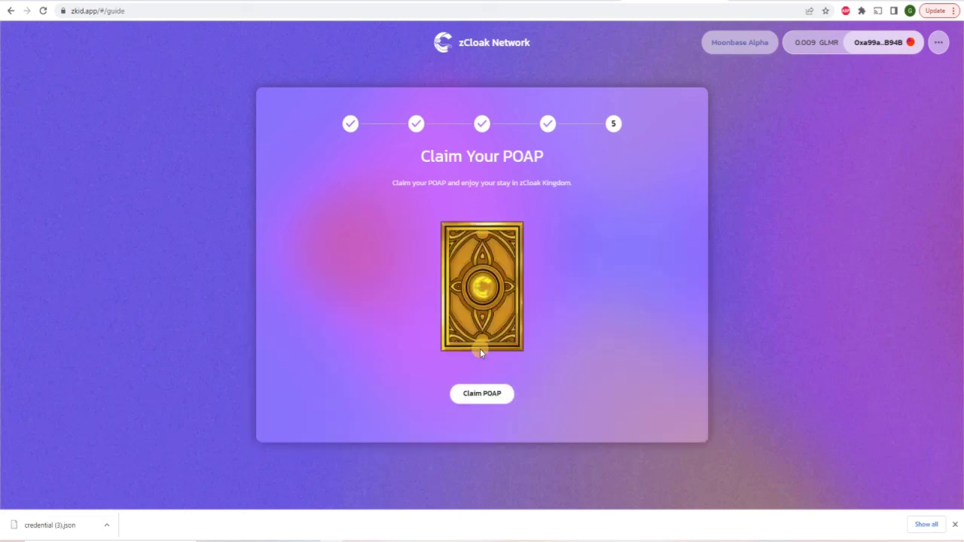
- Claim the POAP by approving its MetaMask transaction, and review the POAP, proof and activity records on the dashboard
left_click(483, 393)
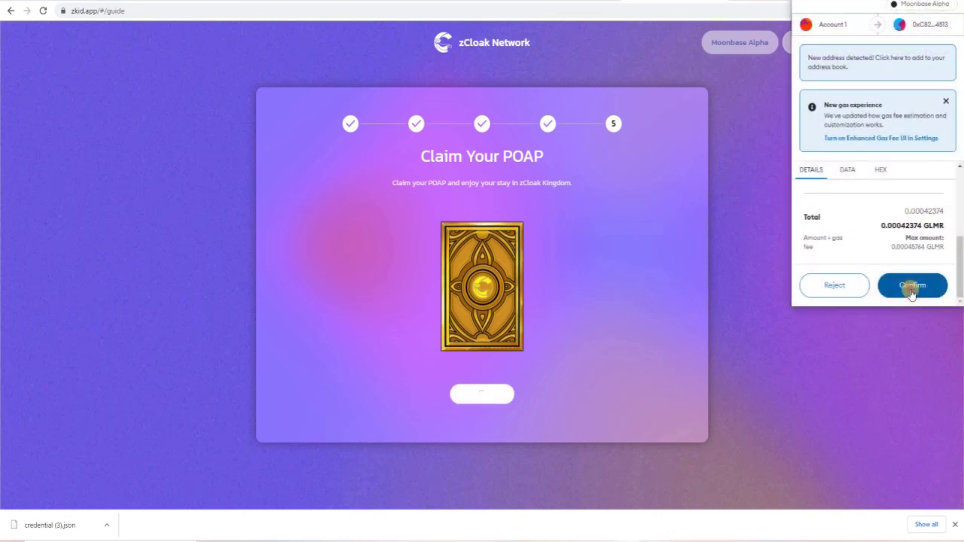
left_click(912, 287)
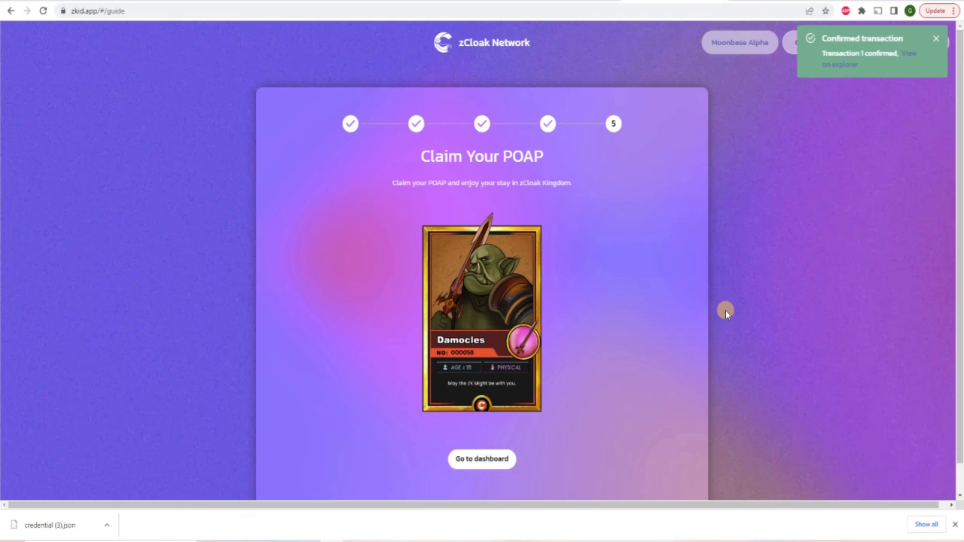
left_click(499, 458)
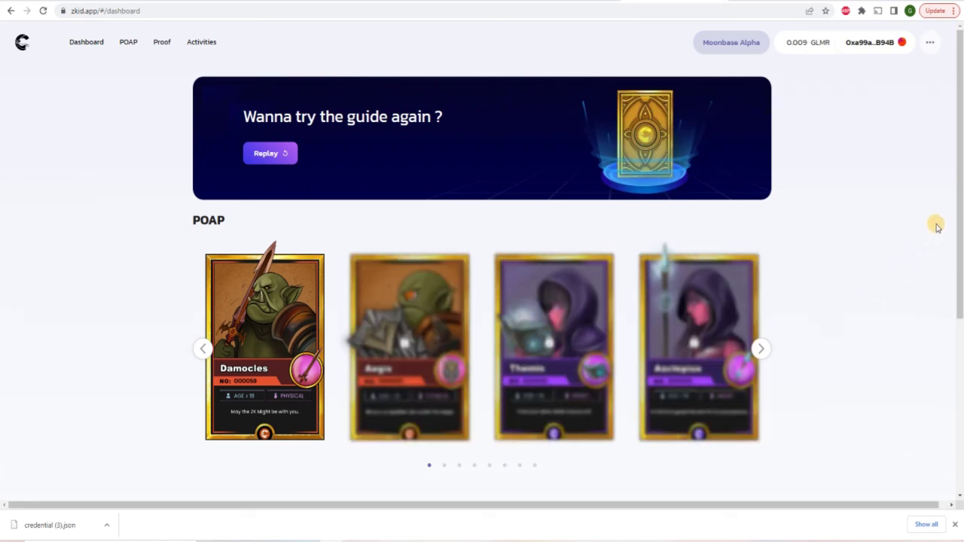
left_click_drag(960, 199, 942, 396)
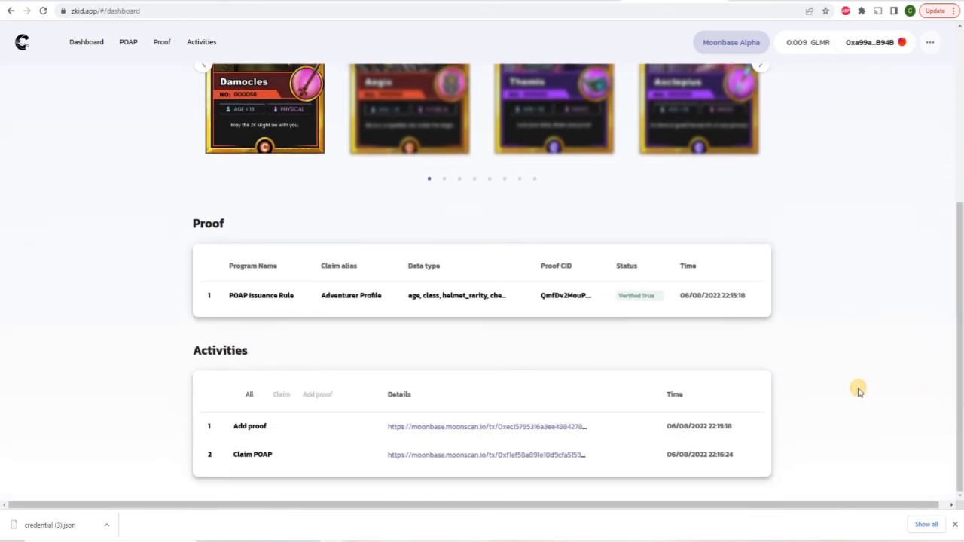